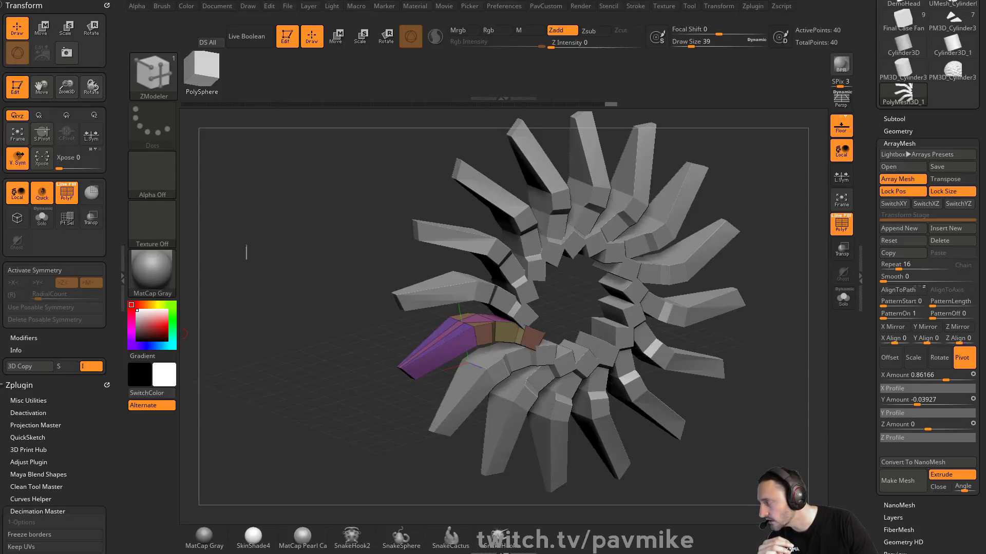
Switch to the browser, load the rest of the channel's playlists and open the Fusion 360 Quickstart playlist.
{"action": "left_click_drag", "start_coordinate": [770, 553], "coordinate": [782, 5]}
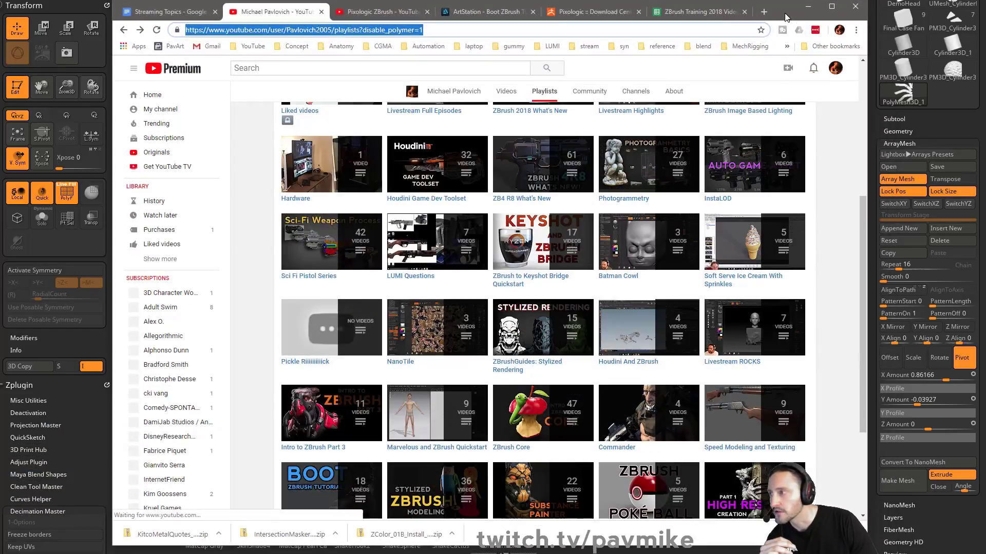
{"action": "scroll", "coordinate": [464, 350], "scroll_direction": "down", "scroll_amount": 3}
{"action": "left_click", "coordinate": [545, 403]}
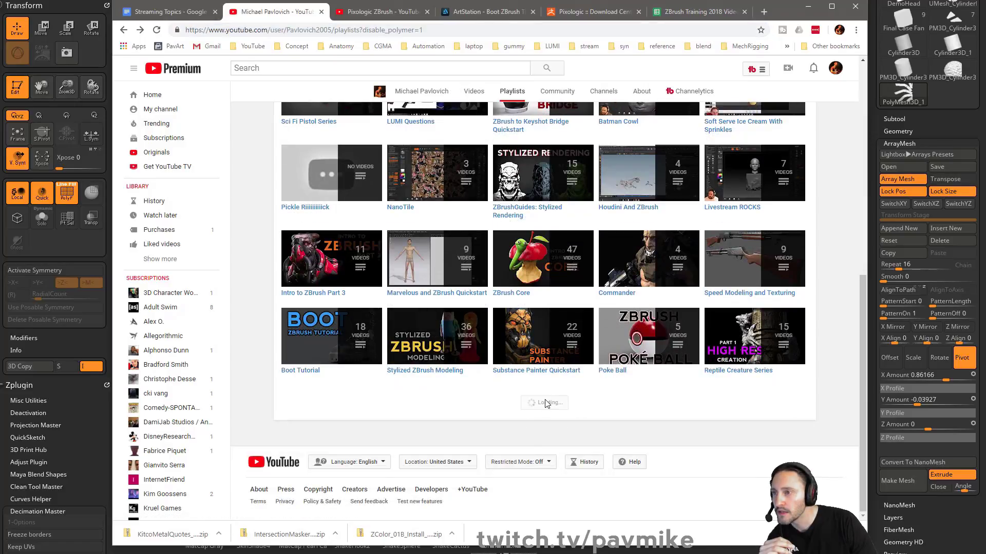
{"action": "scroll", "coordinate": [546, 405], "scroll_direction": "down", "scroll_amount": 3}
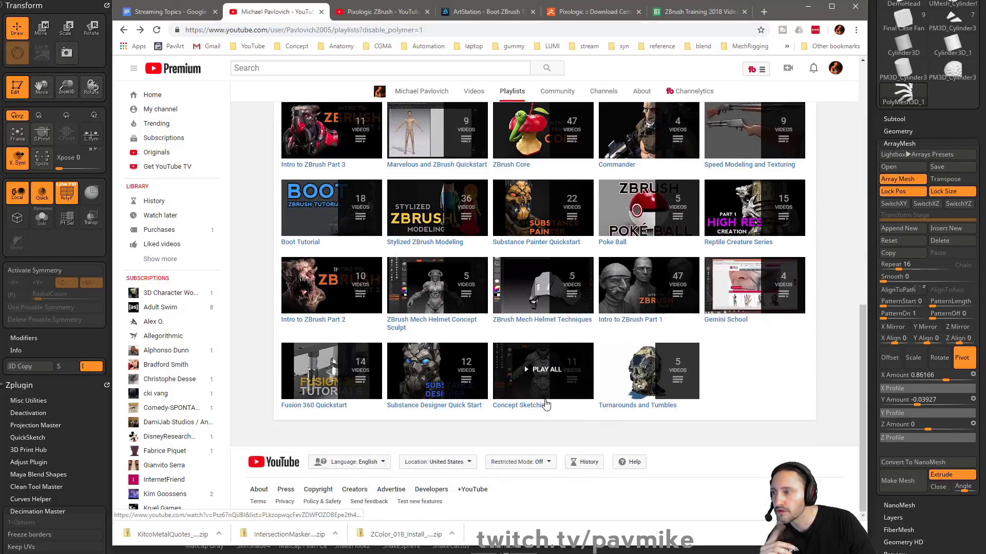
{"action": "scroll", "coordinate": [544, 403], "scroll_direction": "up", "scroll_amount": 1}
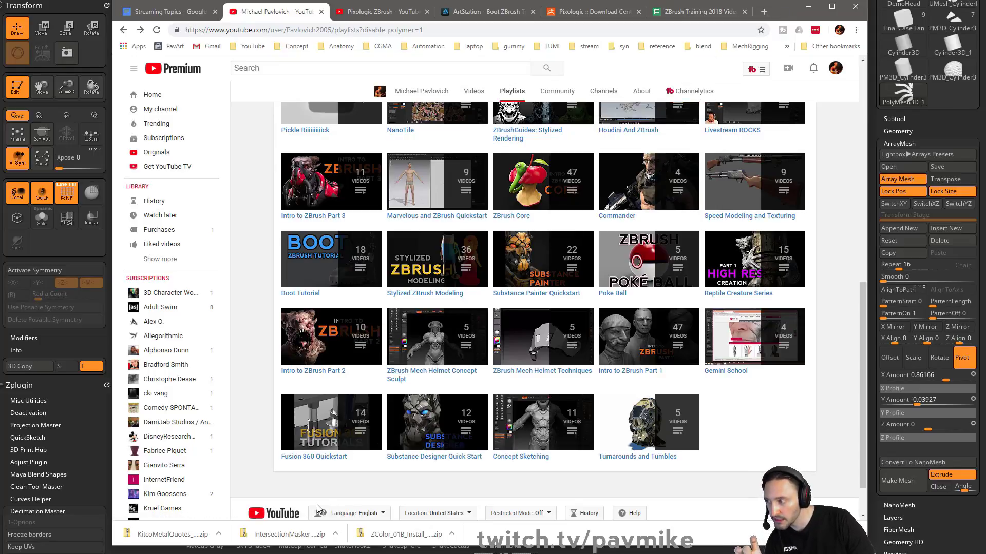
{"action": "left_click", "coordinate": [314, 456]}
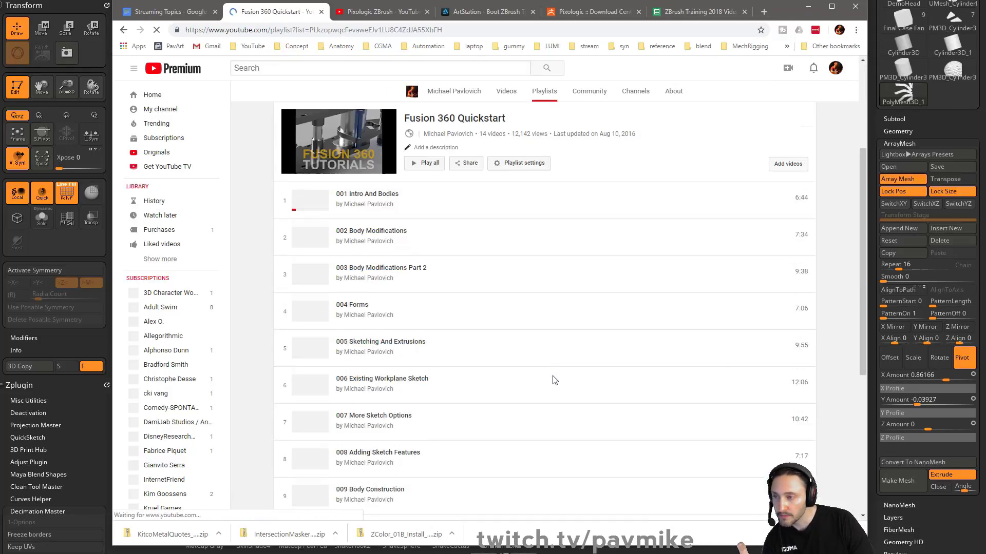
Find the video 012 Working With Imported Objects in the Fusion 360 Quickstart playlist and play it.
{"action": "scroll", "coordinate": [512, 286], "scroll_direction": "down", "scroll_amount": 4}
{"action": "scroll", "coordinate": [511, 286], "scroll_direction": "down", "scroll_amount": 2}
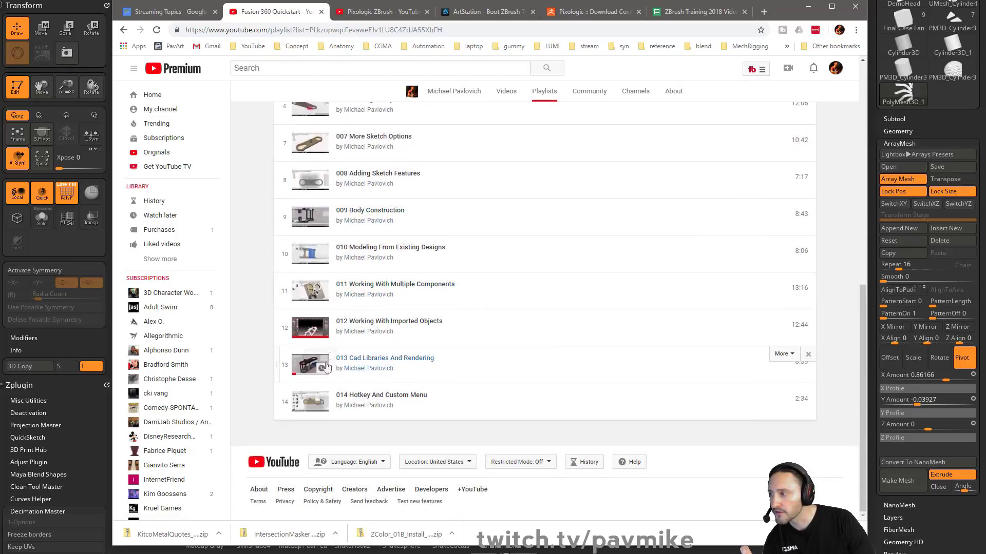
{"action": "left_click", "coordinate": [410, 329]}
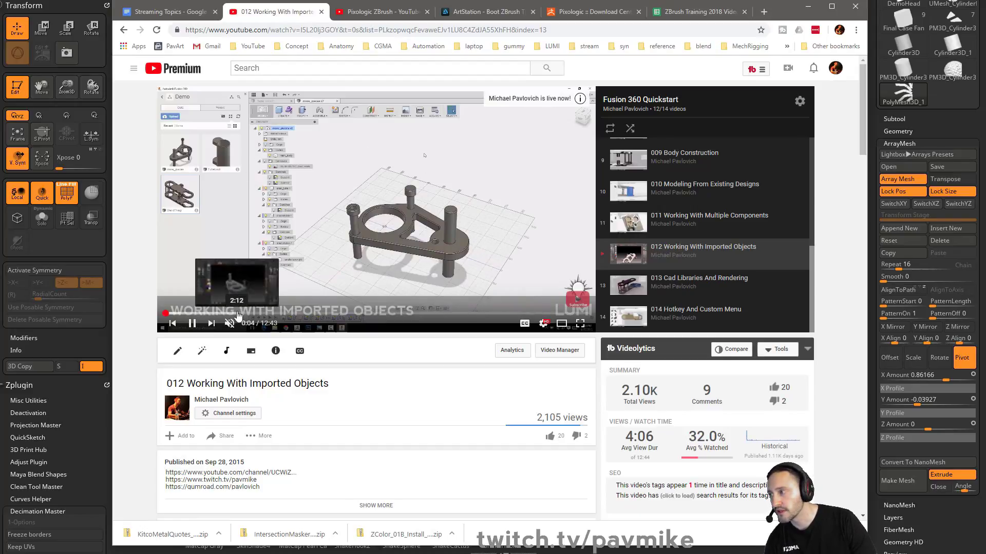
Skim the imported objects video through its export, ZBrush modelling and Fusion 360 re-import sections, and return to ZBrush.
{"action": "left_click", "coordinate": [237, 313]}
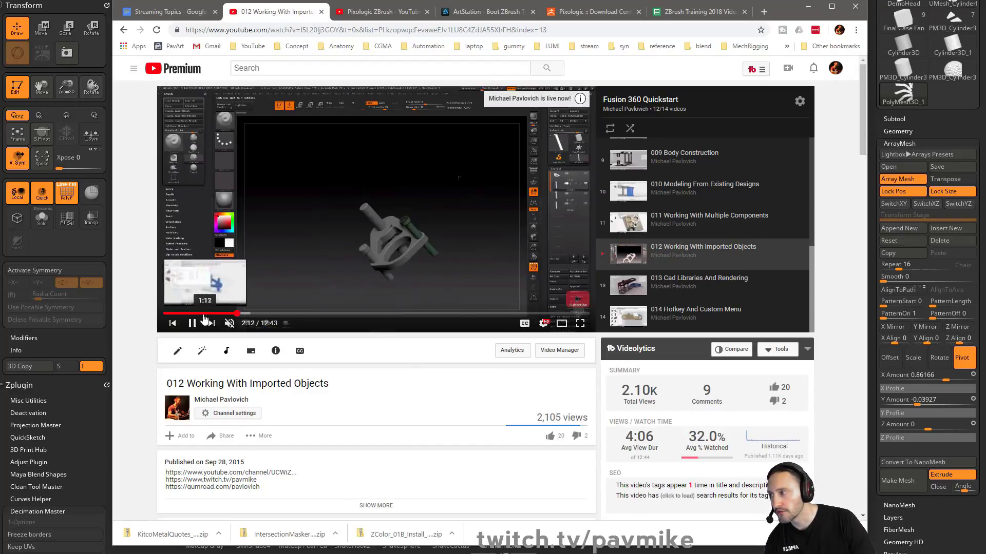
{"action": "left_click", "coordinate": [203, 313]}
{"action": "left_click", "coordinate": [180, 314]}
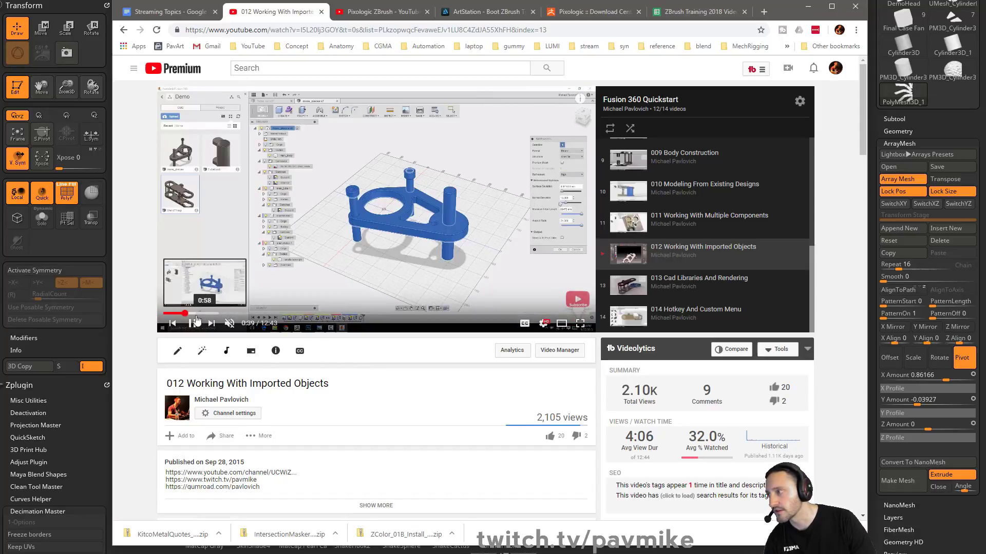
{"action": "left_click", "coordinate": [217, 314]}
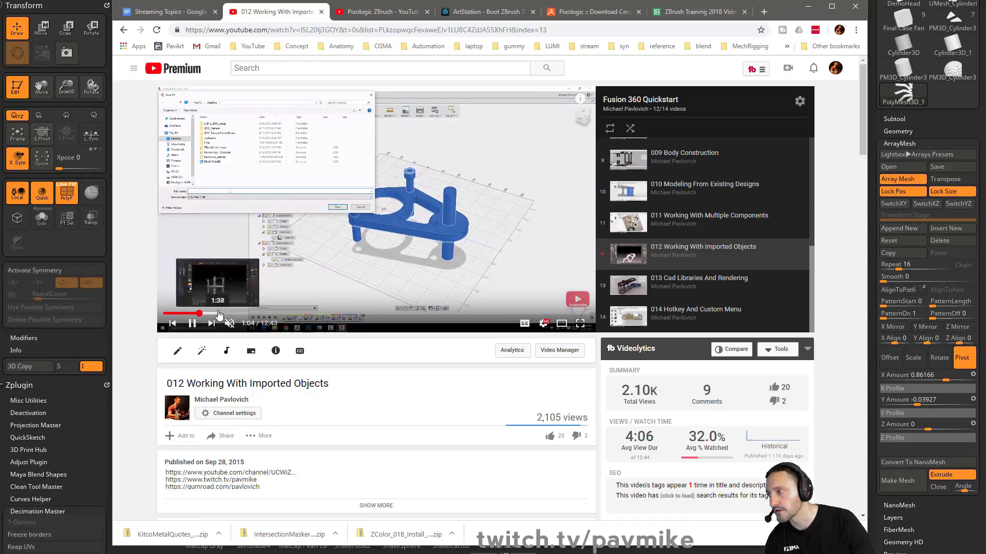
{"action": "left_click_drag", "start_coordinate": [218, 314], "coordinate": [286, 315]}
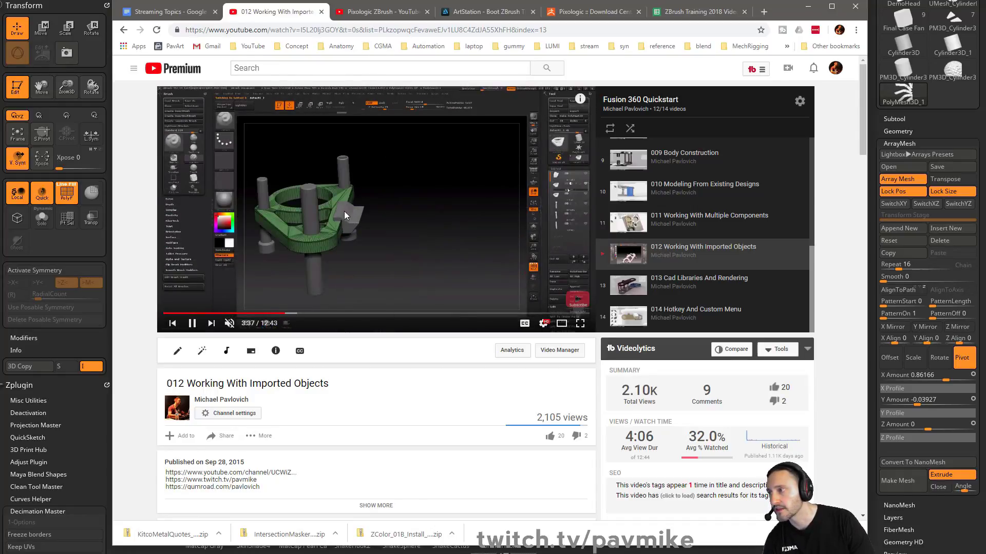
{"action": "left_click", "coordinate": [321, 314]}
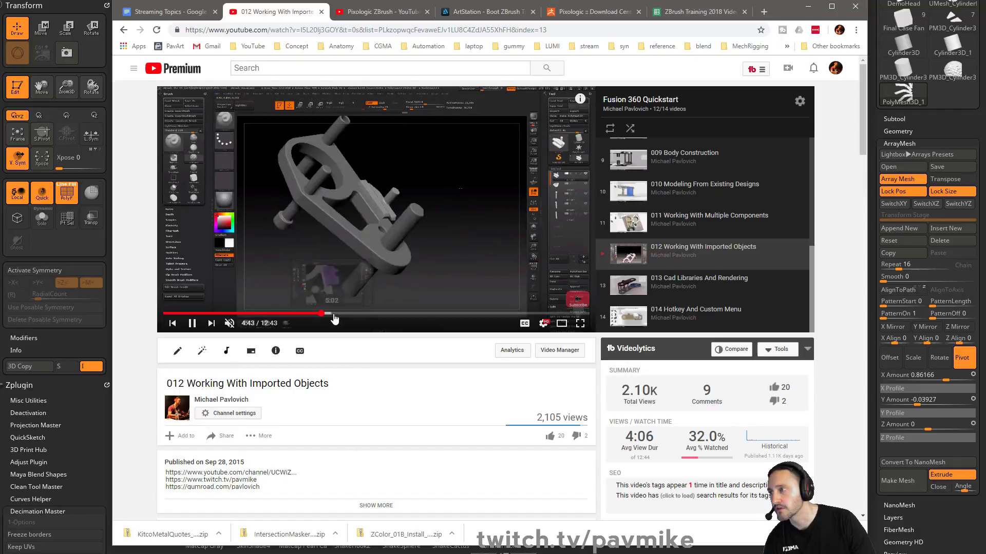
{"action": "left_click", "coordinate": [333, 313]}
{"action": "left_click", "coordinate": [367, 314]}
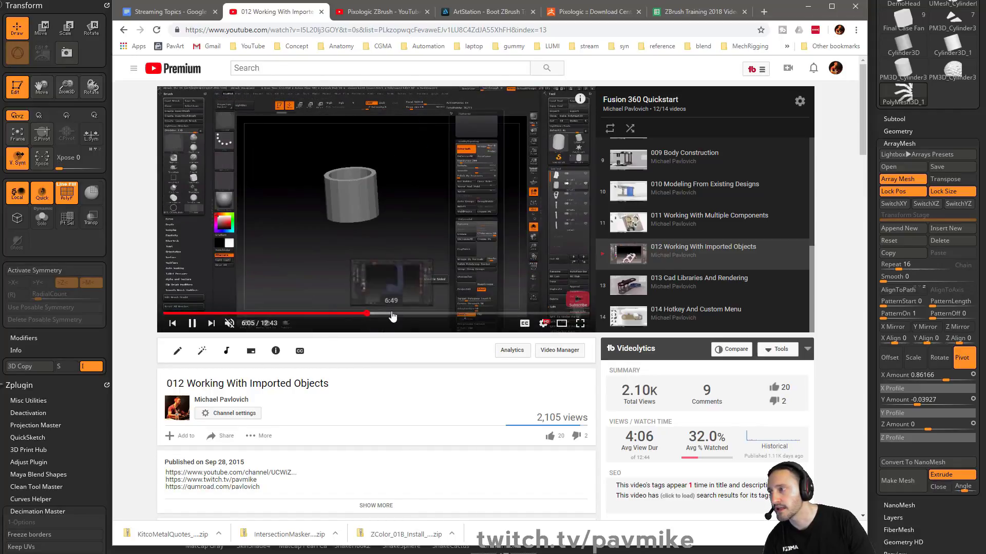
{"action": "left_click", "coordinate": [413, 313]}
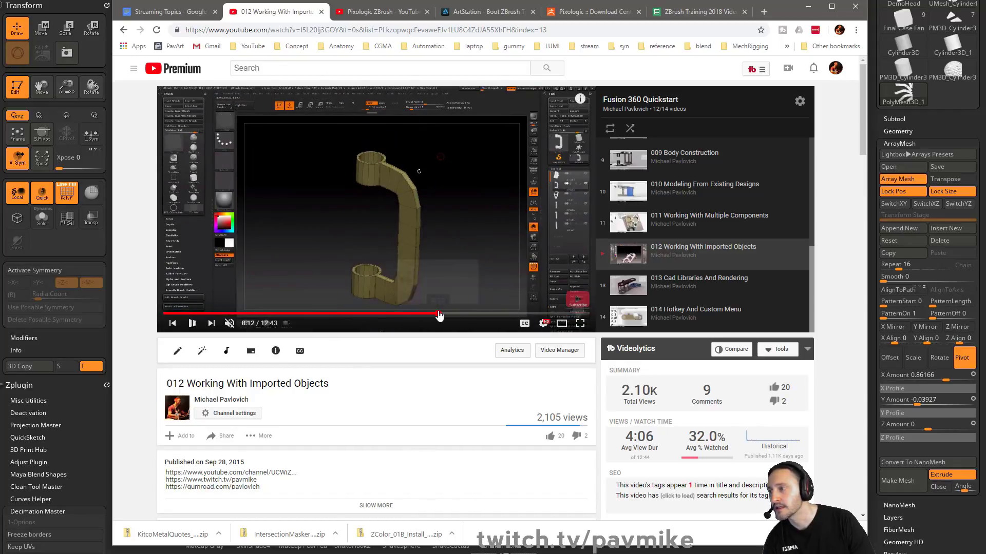
{"action": "left_click", "coordinate": [437, 313]}
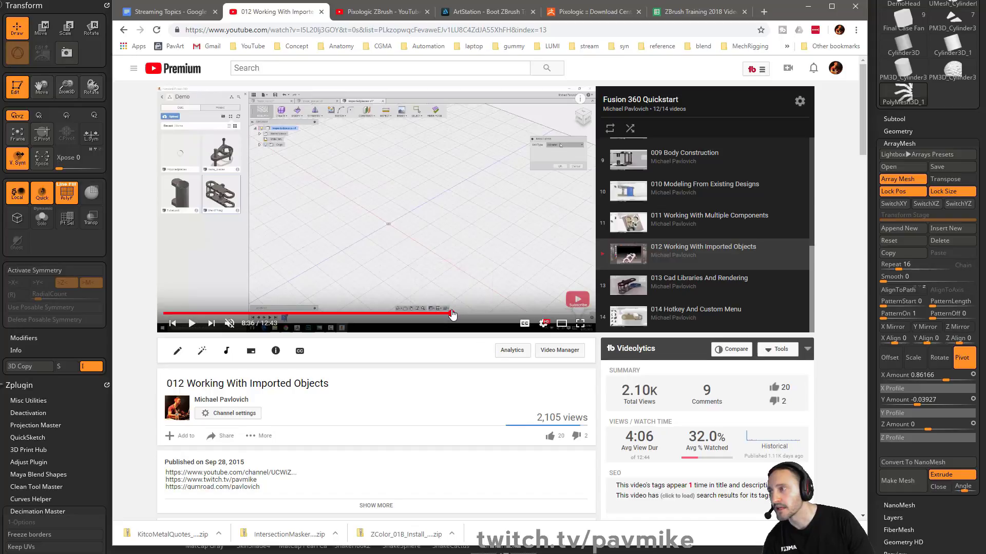
{"action": "left_click", "coordinate": [451, 313]}
{"action": "left_click", "coordinate": [460, 314]}
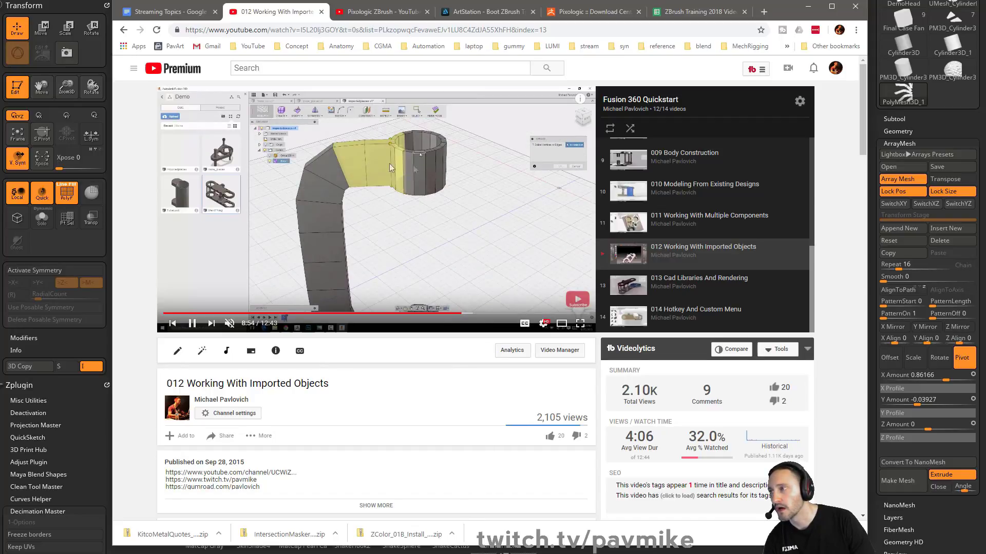
{"action": "left_click", "coordinate": [472, 313]}
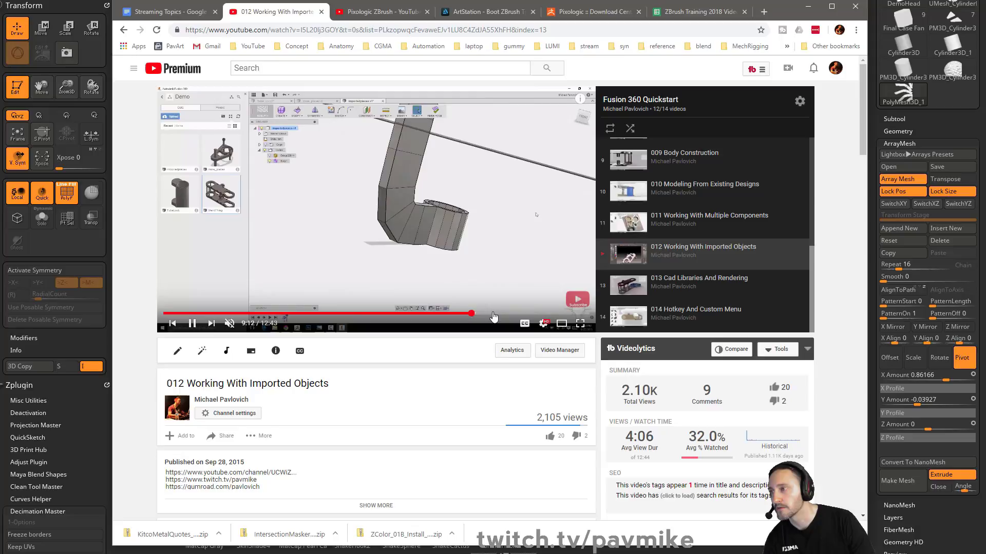
{"action": "left_click", "coordinate": [492, 313]}
{"action": "left_click_drag", "start_coordinate": [493, 316], "coordinate": [539, 316]}
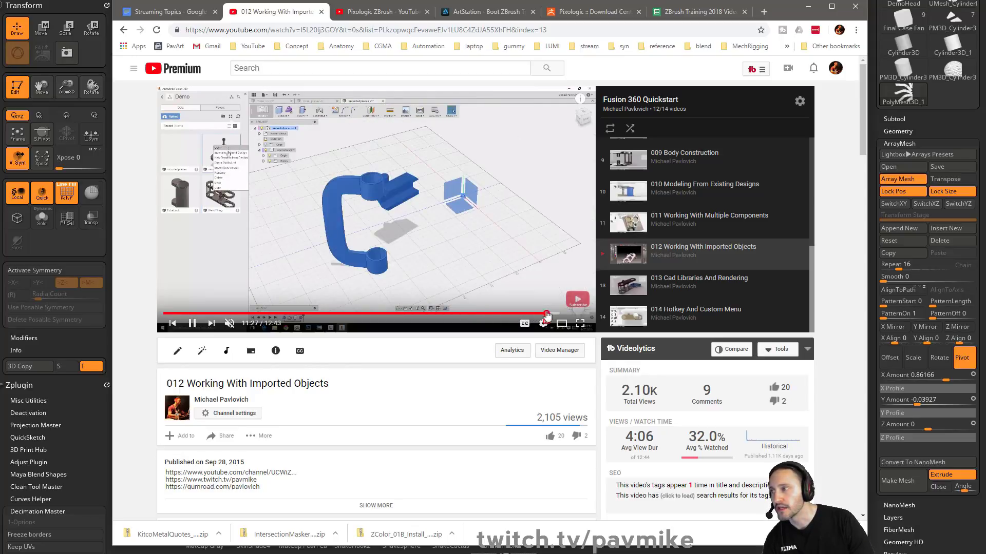
{"action": "left_click", "coordinate": [538, 315]}
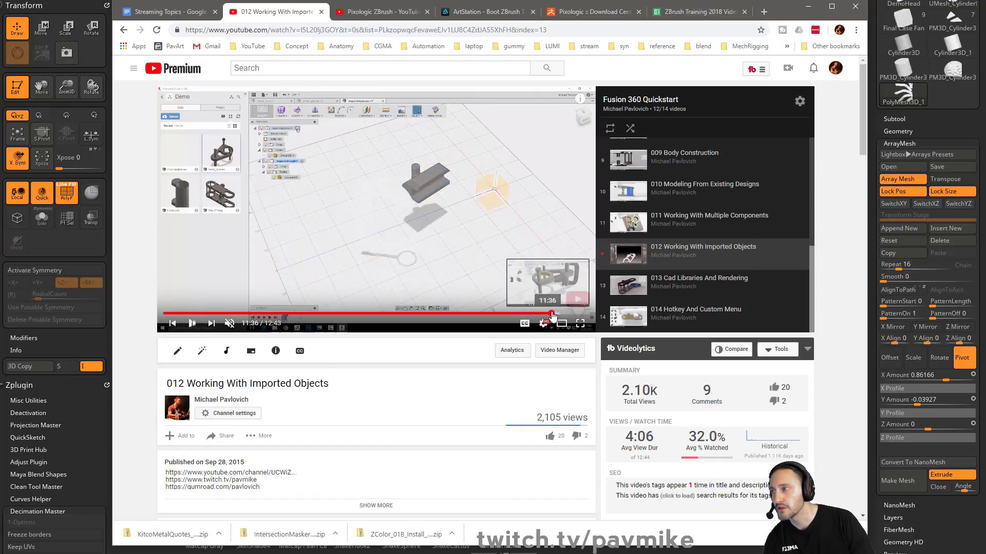
{"action": "left_click", "coordinate": [553, 314]}
{"action": "left_click", "coordinate": [560, 314]}
{"action": "left_click", "coordinate": [569, 314]}
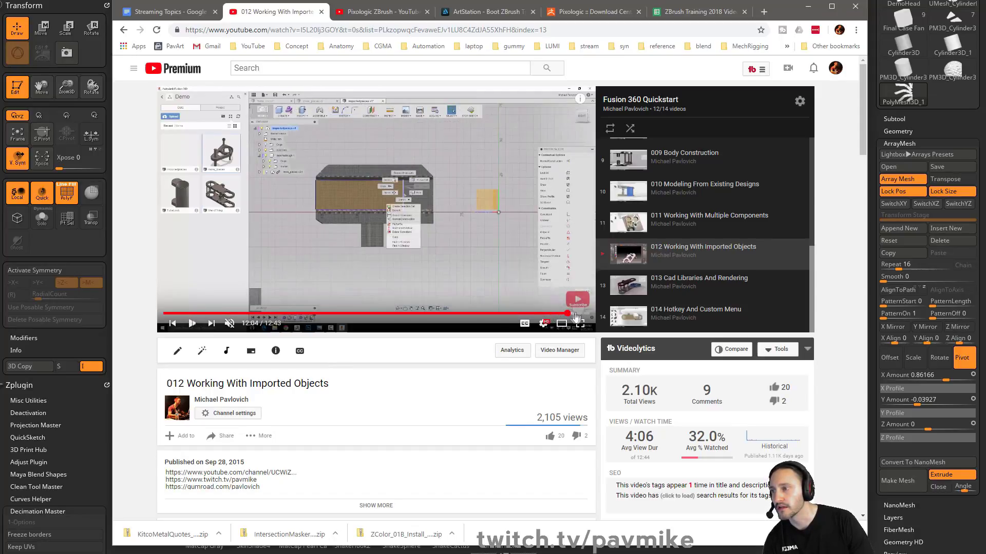
{"action": "left_click", "coordinate": [576, 313]}
{"action": "left_click_drag", "start_coordinate": [578, 316], "coordinate": [585, 315]}
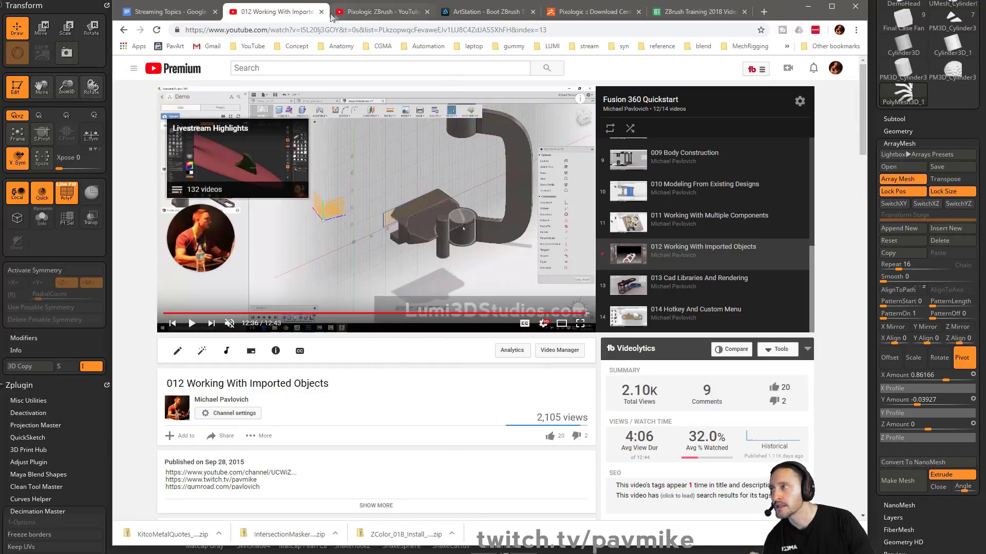
{"action": "left_click", "coordinate": [123, 30]}
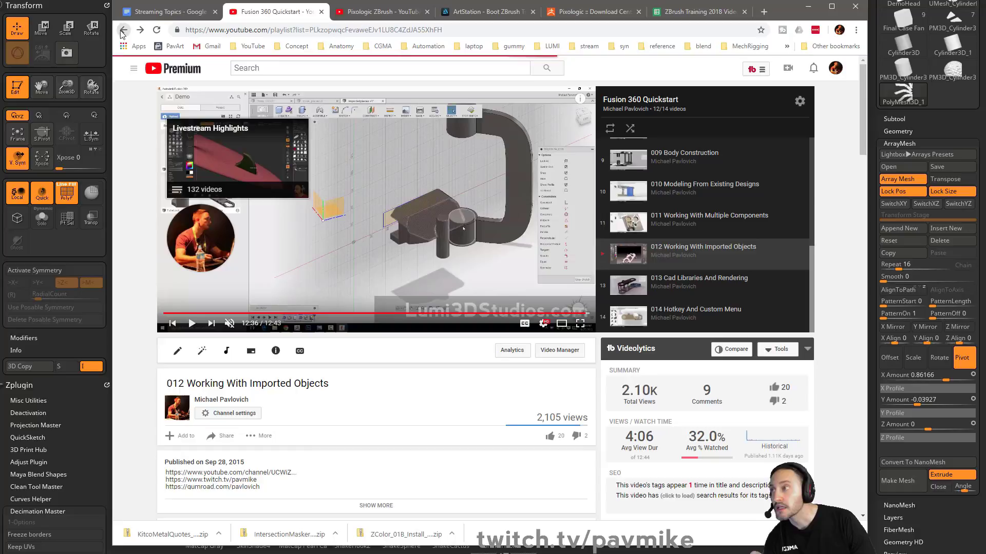
{"action": "left_click", "coordinate": [808, 6]}
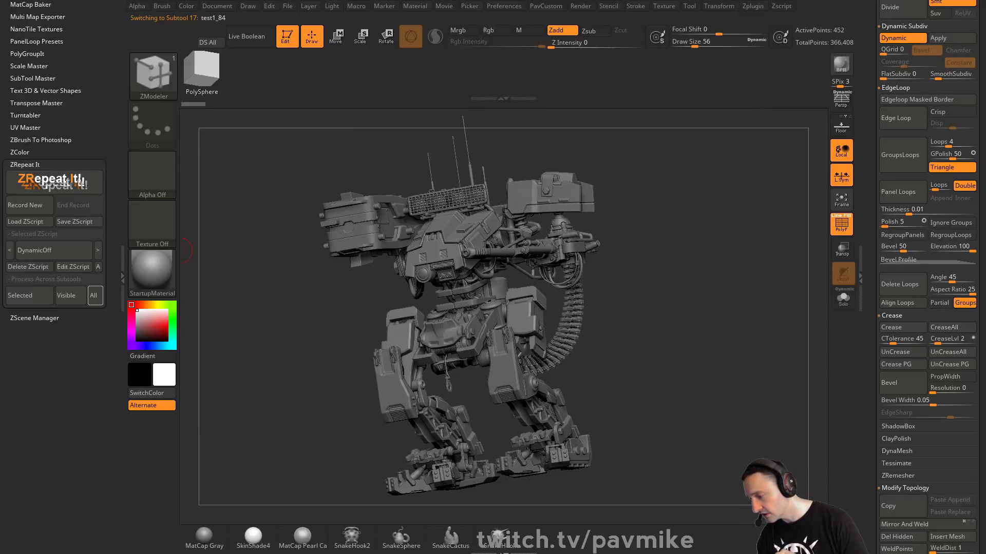
Switch to the browser and open the Fusion 360 Quickstart playlist from the YouTube channel's playlists.
{"action": "key", "text": "alt+Tab"}
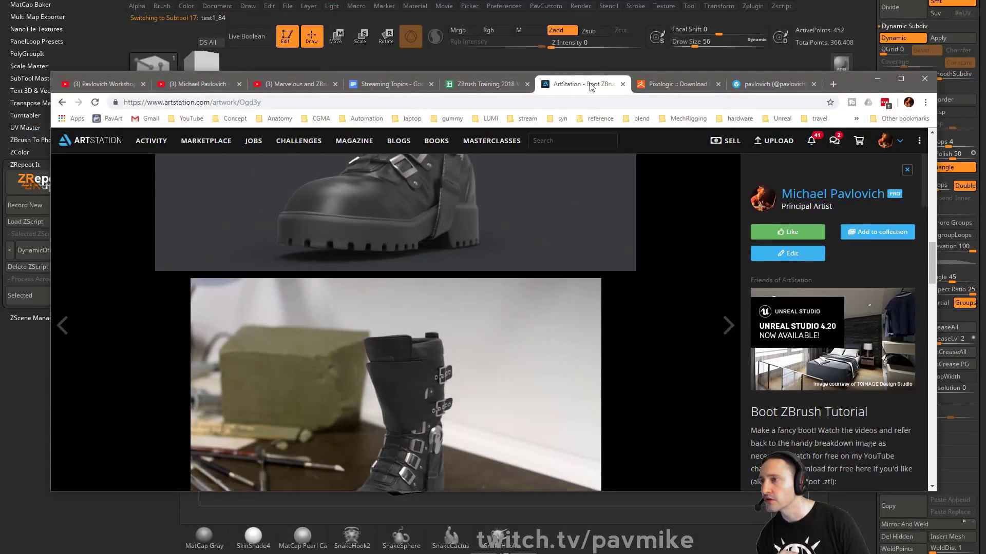
{"action": "left_click", "coordinate": [200, 84]}
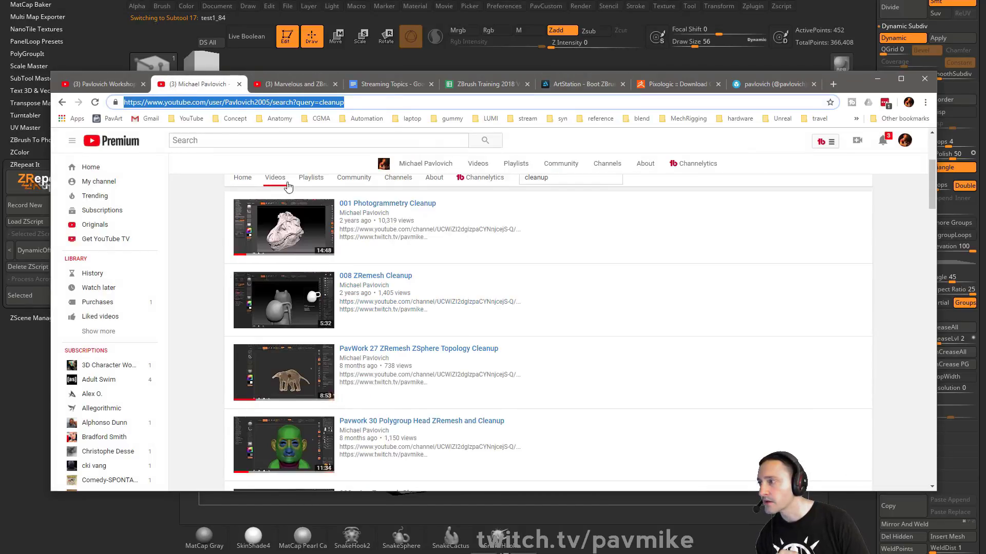
{"action": "left_click", "coordinate": [304, 192]}
{"action": "scroll", "coordinate": [201, 286], "scroll_direction": "down", "scroll_amount": 5}
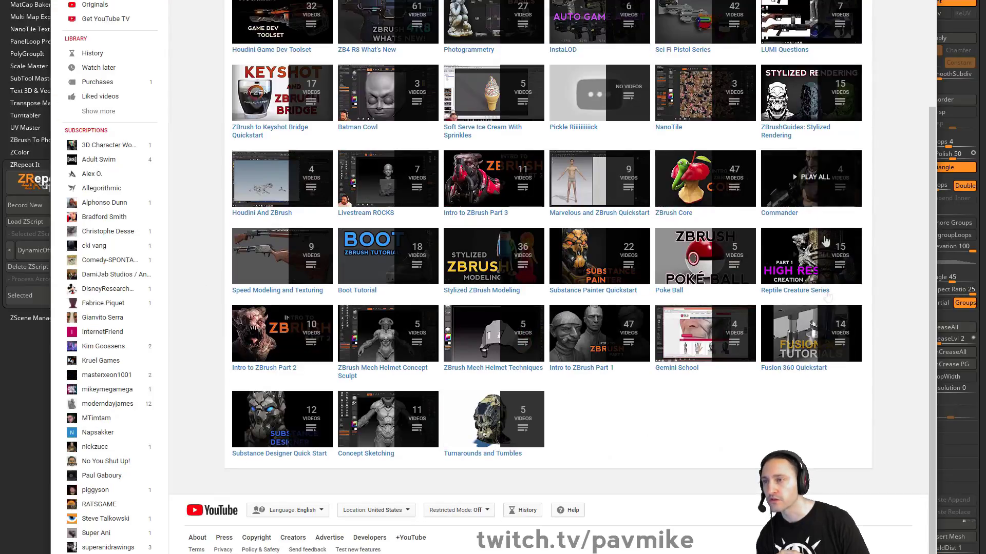
{"action": "left_click", "coordinate": [804, 357]}
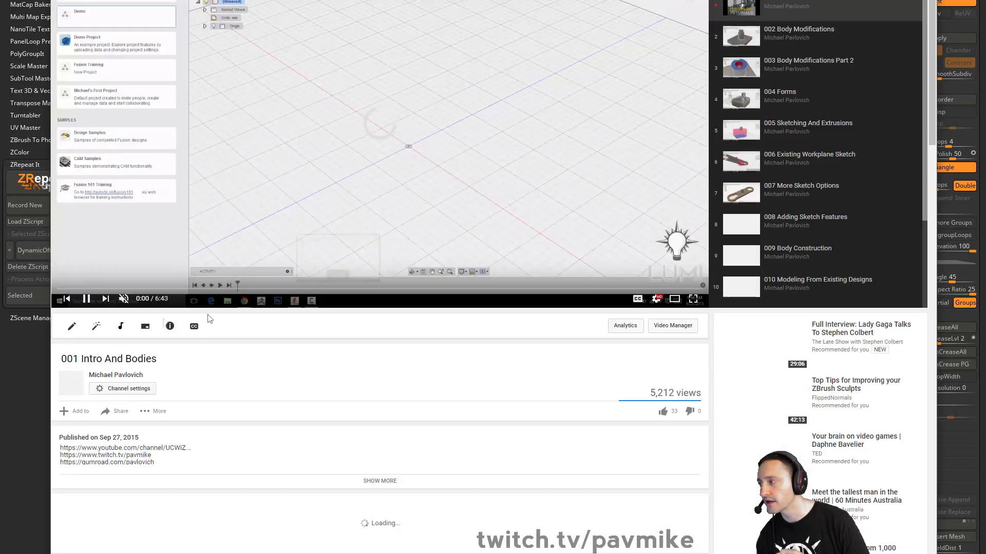
Look through the Fusion 360 Quickstart video list down to 014 Hotkey And Custom Menu, and reposition the browser window.
{"action": "scroll", "coordinate": [847, 222], "scroll_direction": "down", "scroll_amount": 3}
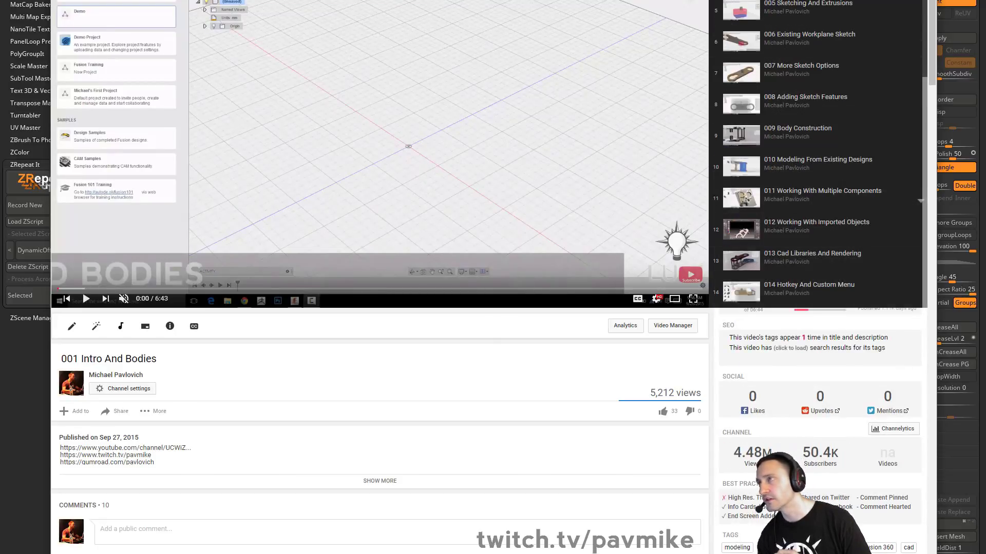
{"action": "left_click_drag", "start_coordinate": [821, 0], "coordinate": [812, 0]}
{"action": "left_click_drag", "start_coordinate": [927, 334], "coordinate": [979, 540]}
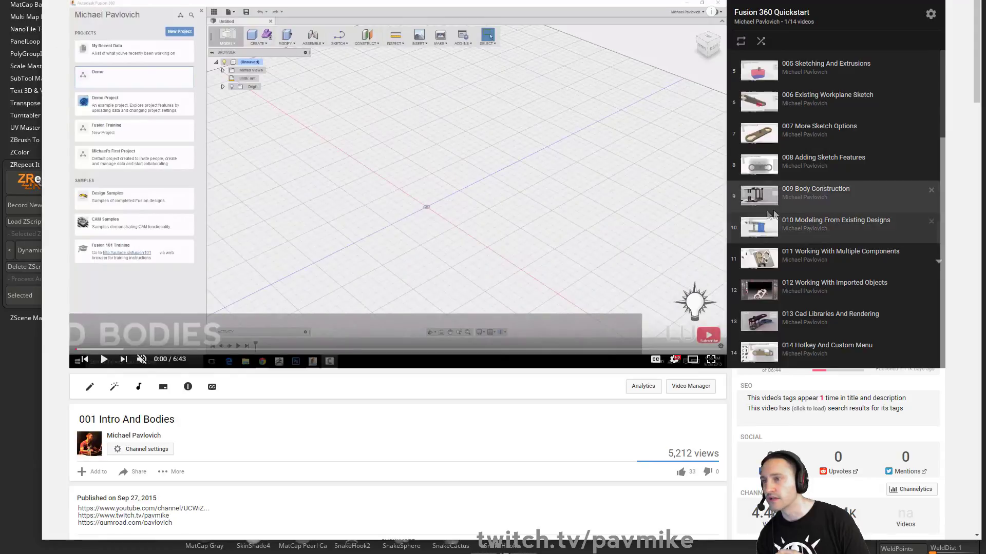
{"action": "scroll", "coordinate": [780, 192], "scroll_direction": "up", "scroll_amount": 3}
Switch back to ZBrush and examine the scene scale, unit and resize options of the Scale Master plugin.
{"action": "key", "text": "alt+Tab"}
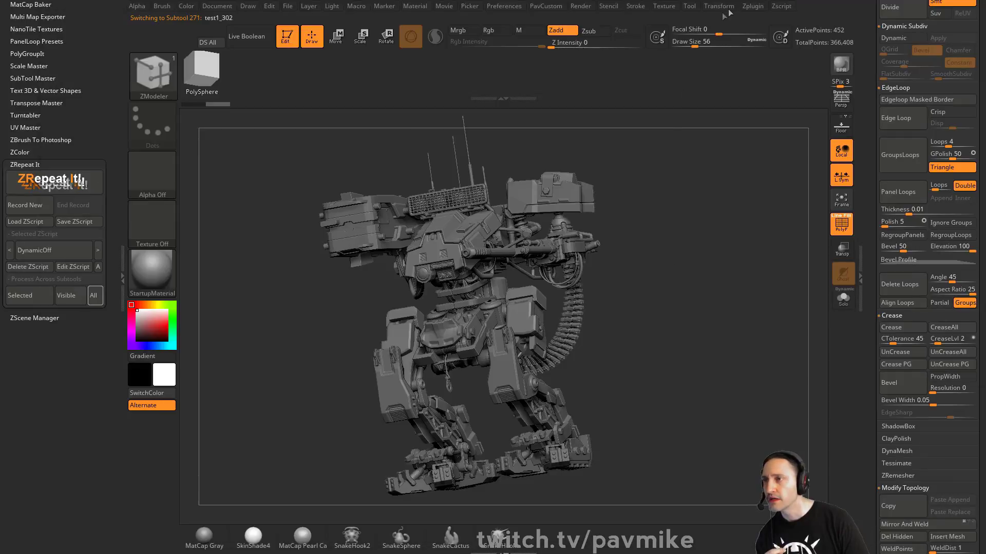
{"action": "left_click", "coordinate": [753, 7]}
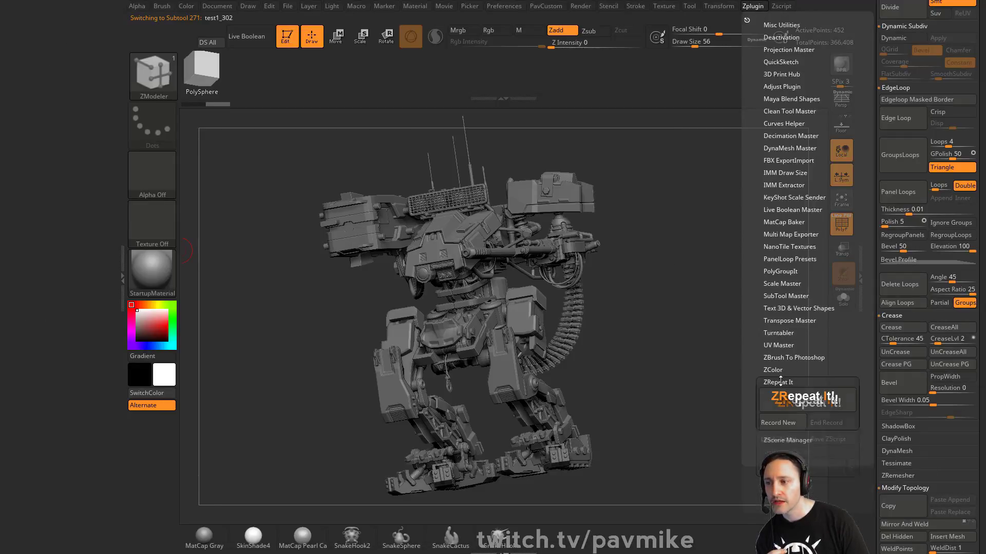
{"action": "left_click", "coordinate": [781, 284]}
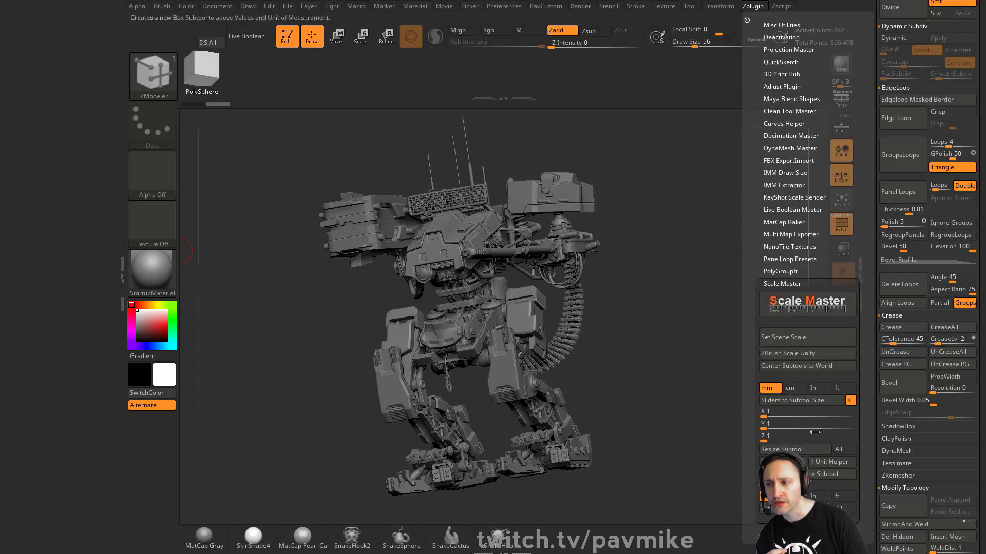
{"action": "left_click", "coordinate": [791, 286]}
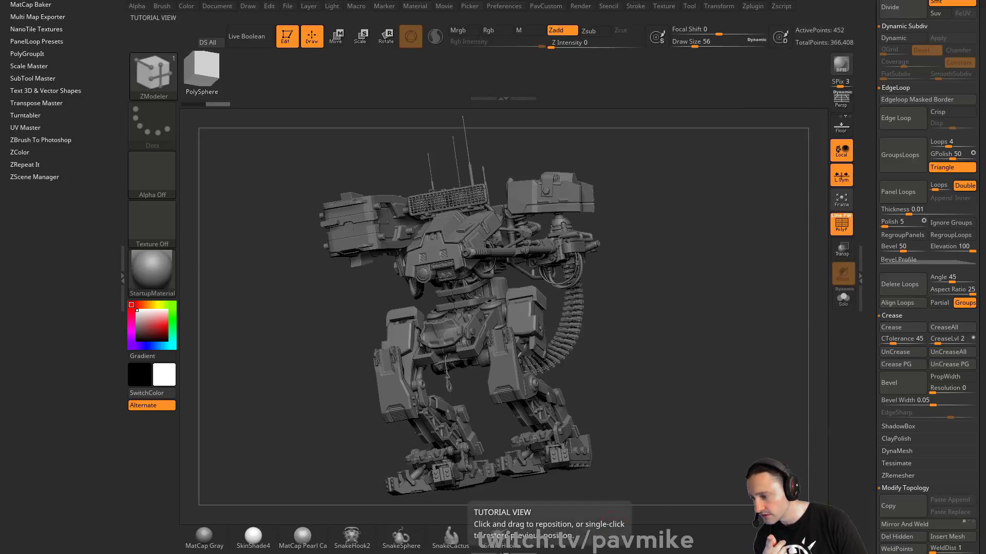
Switch to the browser and browse the Pixologic plugin downloads down to Ring Master and NanoTile Textures.
{"action": "left_click_drag", "start_coordinate": [820, 553], "coordinate": [837, 0]}
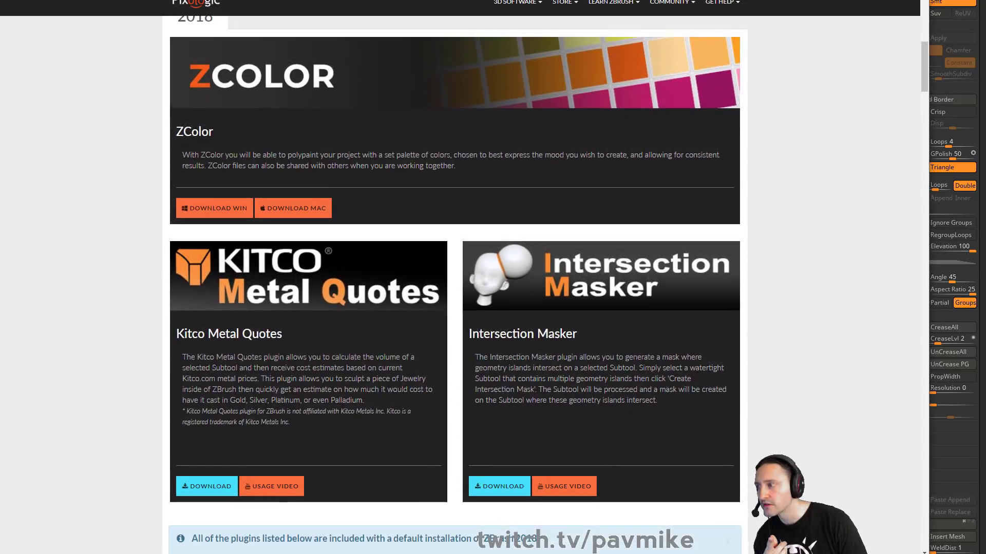
{"action": "scroll", "coordinate": [236, 295], "scroll_direction": "down", "scroll_amount": 12}
{"action": "scroll", "coordinate": [148, 303], "scroll_direction": "down", "scroll_amount": 20}
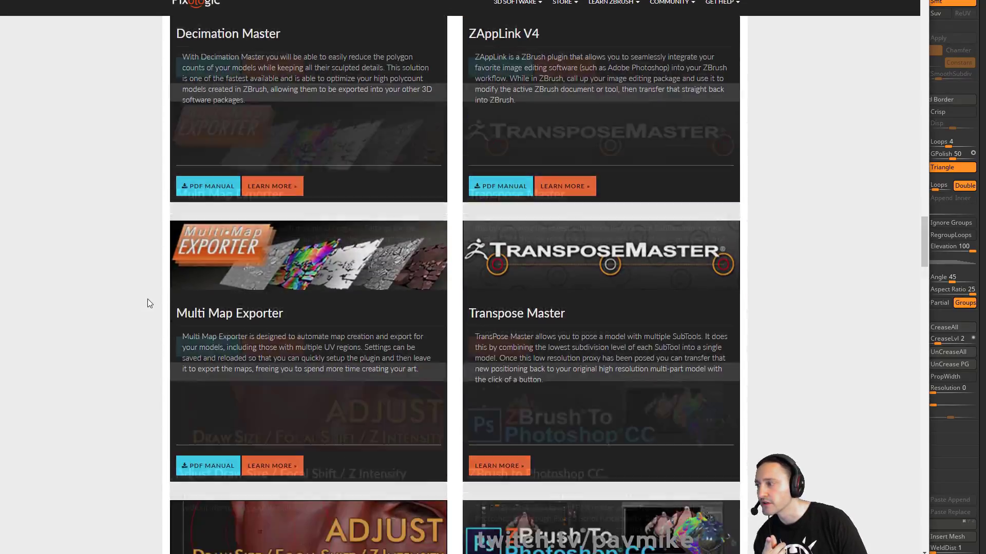
{"action": "scroll", "coordinate": [147, 304], "scroll_direction": "up", "scroll_amount": 5}
{"action": "scroll", "coordinate": [285, 255], "scroll_direction": "down", "scroll_amount": 5}
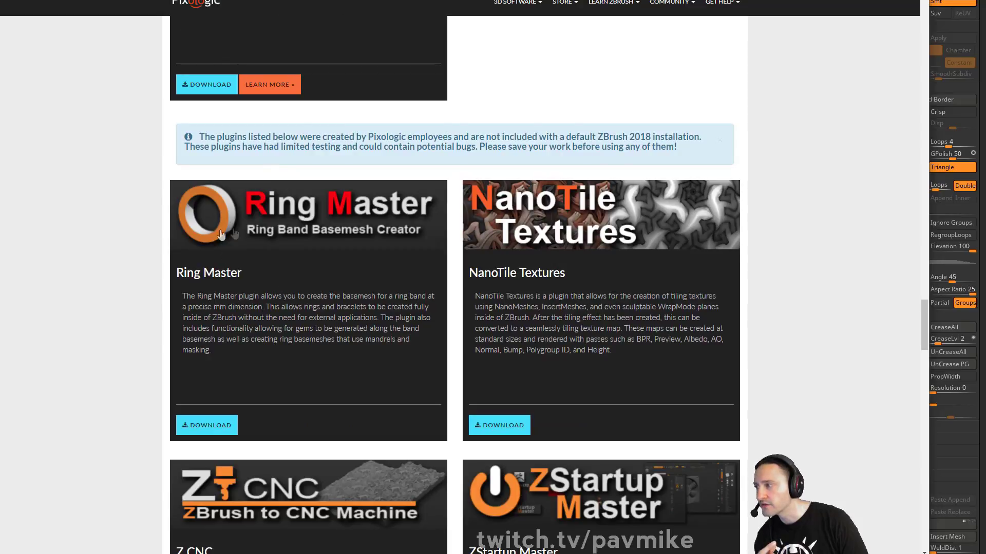
Browse the Pixologic plugin downloads from Z CNC and ZStartup Master down to Keyshot Scale Sender and Turntabler.
{"action": "scroll", "coordinate": [315, 261], "scroll_direction": "down", "scroll_amount": 4}
{"action": "scroll", "coordinate": [315, 263], "scroll_direction": "down", "scroll_amount": 15}
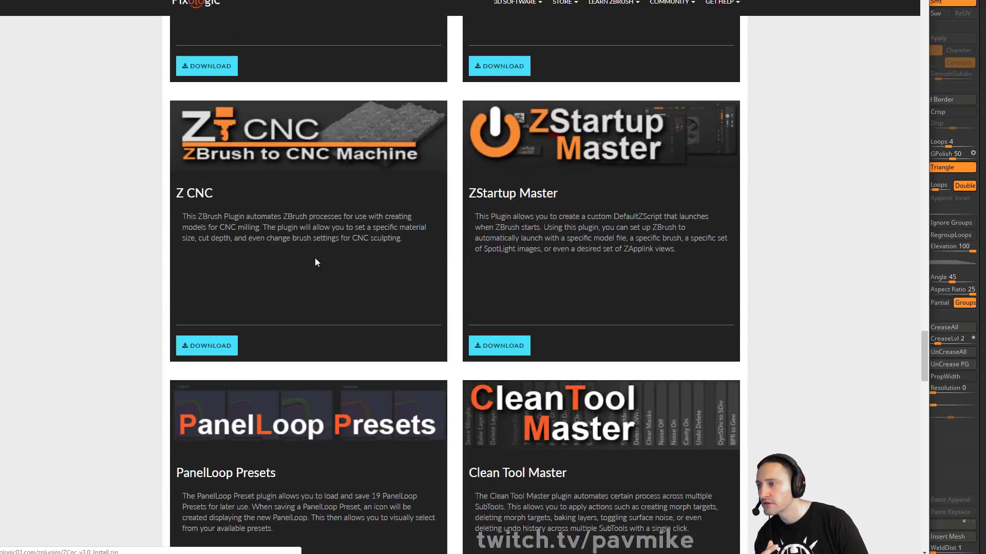
{"action": "scroll", "coordinate": [315, 263], "scroll_direction": "down", "scroll_amount": 6}
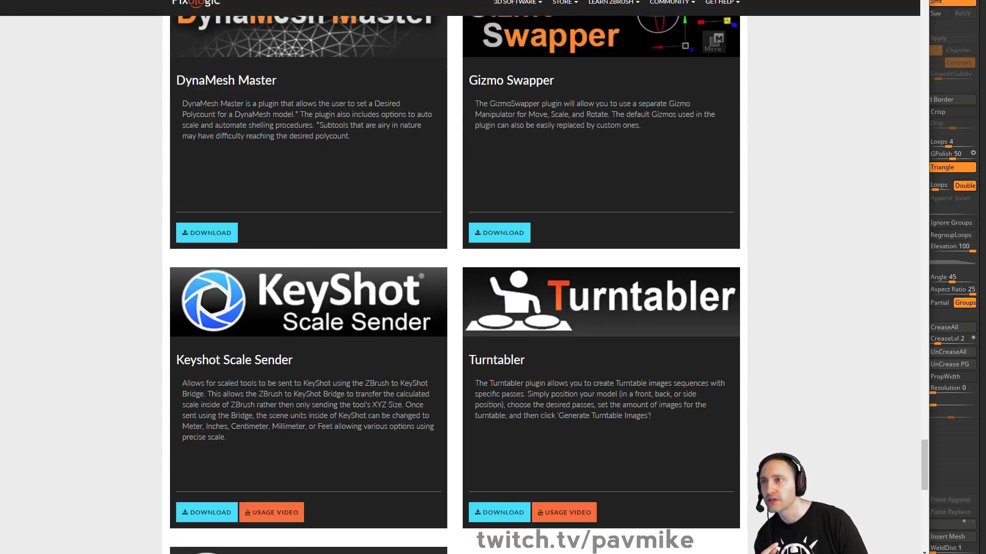
Switch back to ZBrush, view the information window of the Scale Master plugin with its usage video, and close it.
{"action": "key", "text": "alt+Tab"}
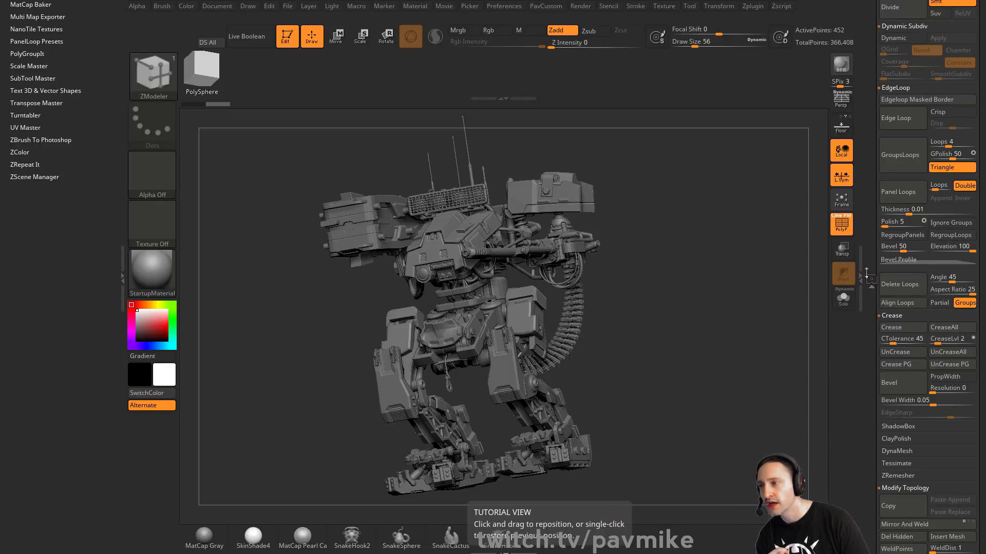
{"action": "left_click", "coordinate": [747, 7]}
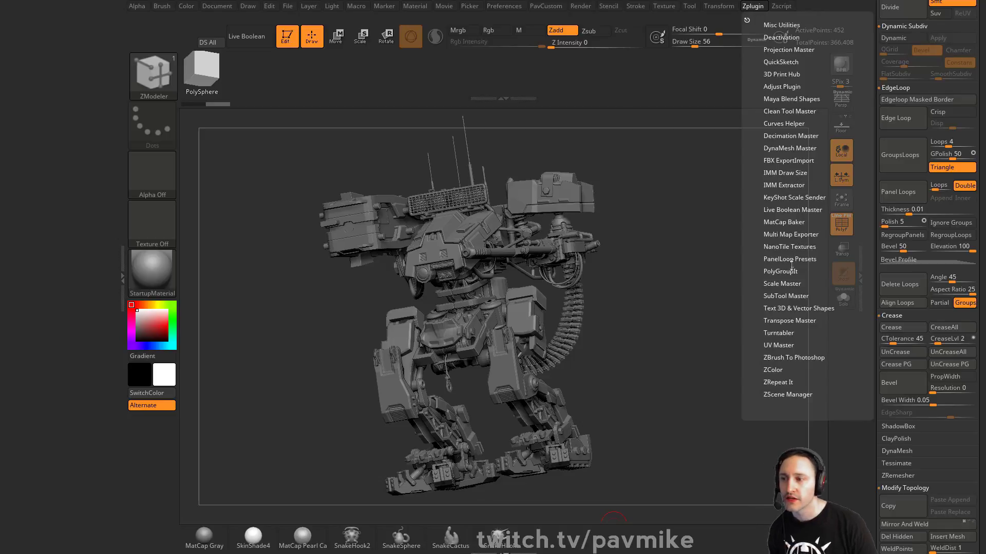
{"action": "left_click", "coordinate": [786, 284]}
{"action": "left_click", "coordinate": [793, 304]}
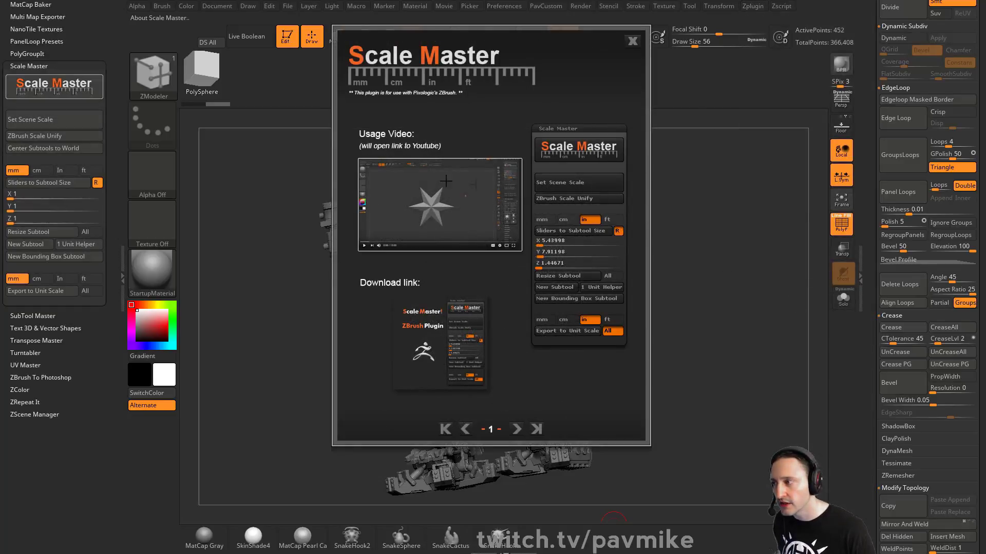
{"action": "left_click", "coordinate": [632, 41]}
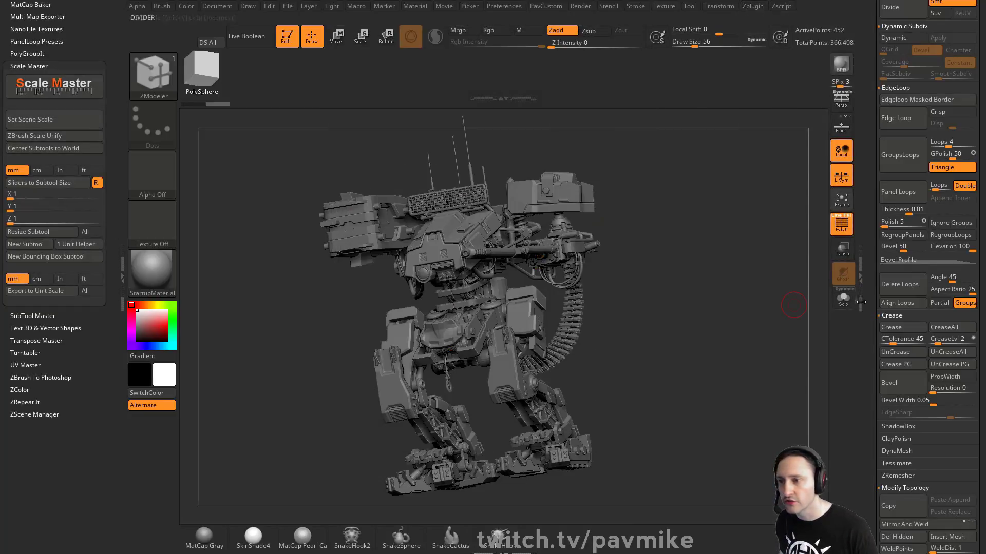
Collapse the expanded geometry subsections of the tool and display the active subtool's XYZ size settings.
{"action": "mouse_move", "coordinate": [862, 303]}
{"action": "left_mouse_down"}
{"action": "mouse_move", "coordinate": [865, 137]}
{"action": "mouse_move", "coordinate": [866, 157]}
{"action": "left_mouse_up"}
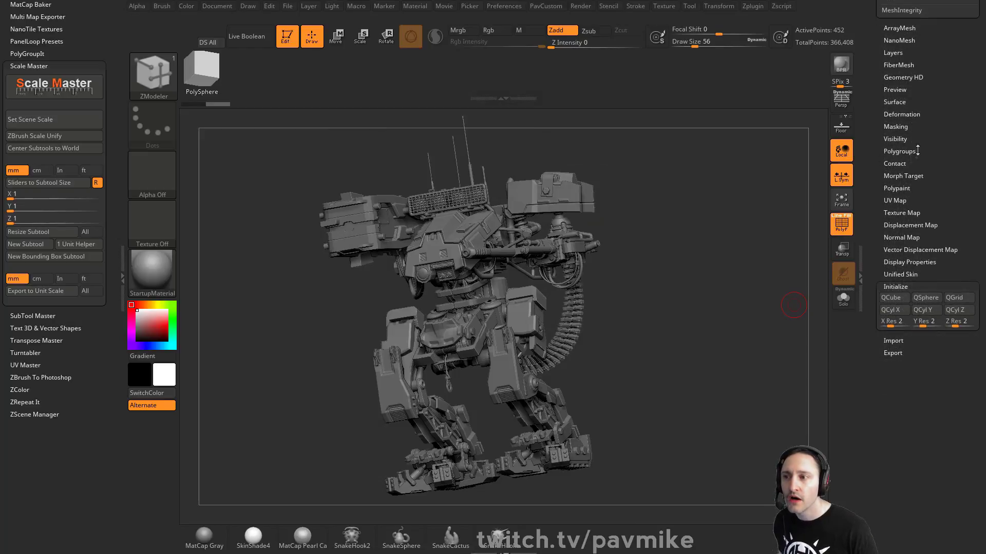
{"action": "left_click_drag", "start_coordinate": [884, 45], "coordinate": [871, 198]}
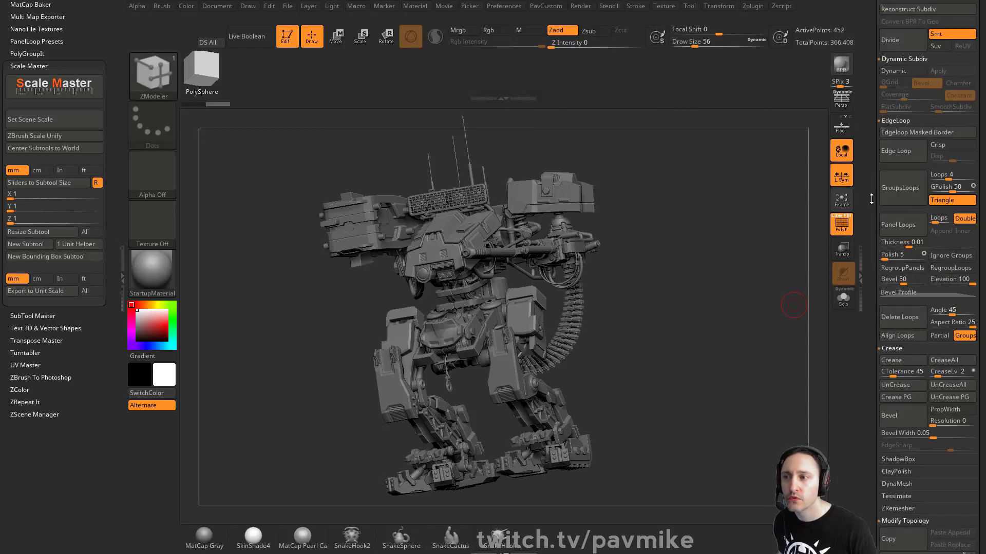
{"action": "left_click", "coordinate": [901, 122], "text": "shift"}
{"action": "left_click", "coordinate": [906, 58]}
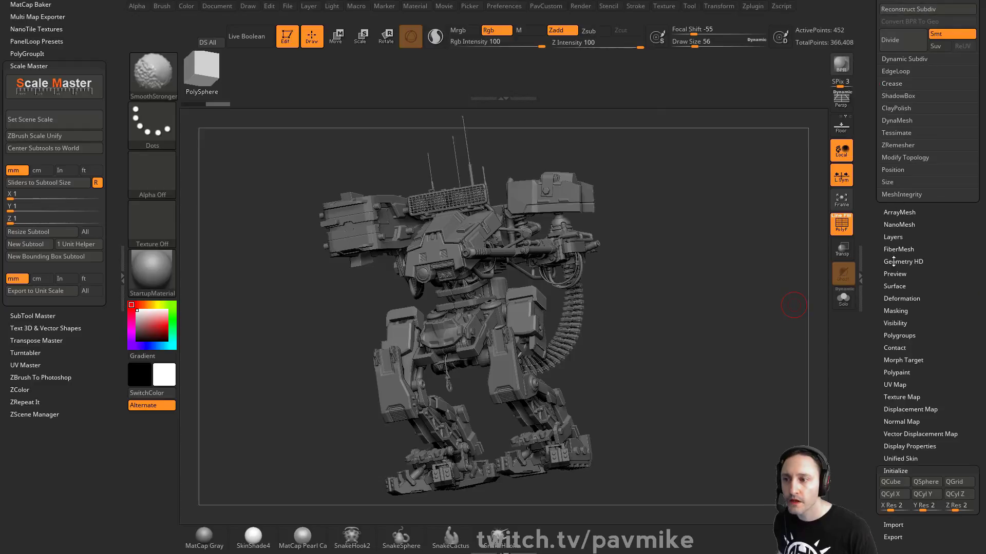
{"action": "left_click", "coordinate": [890, 183]}
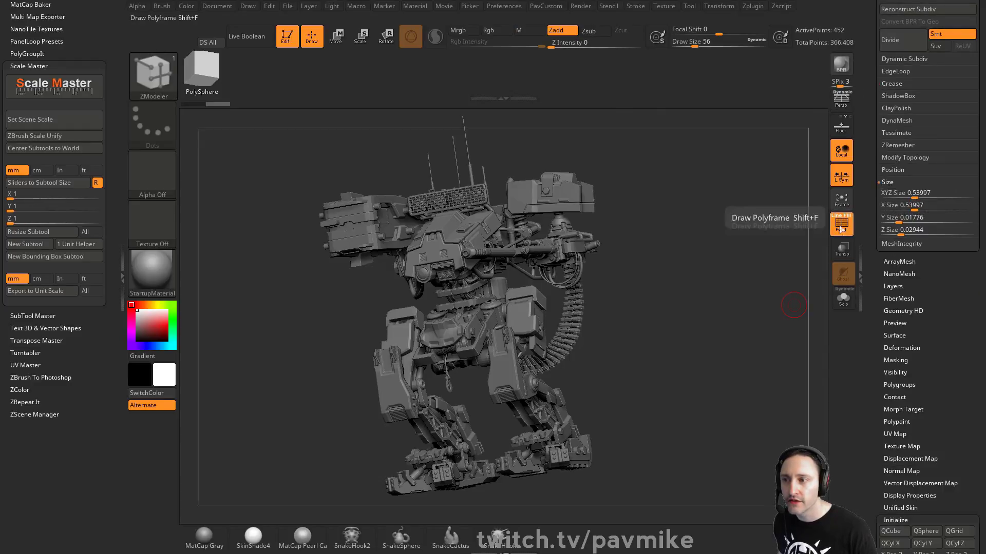
Inspect the tool's export scale and offset settings, and collapse the Initialize and Export sections.
{"action": "left_click_drag", "start_coordinate": [893, 520], "coordinate": [889, 173]}
{"action": "key", "text": "shift"}
{"action": "left_click", "coordinate": [890, 174]}
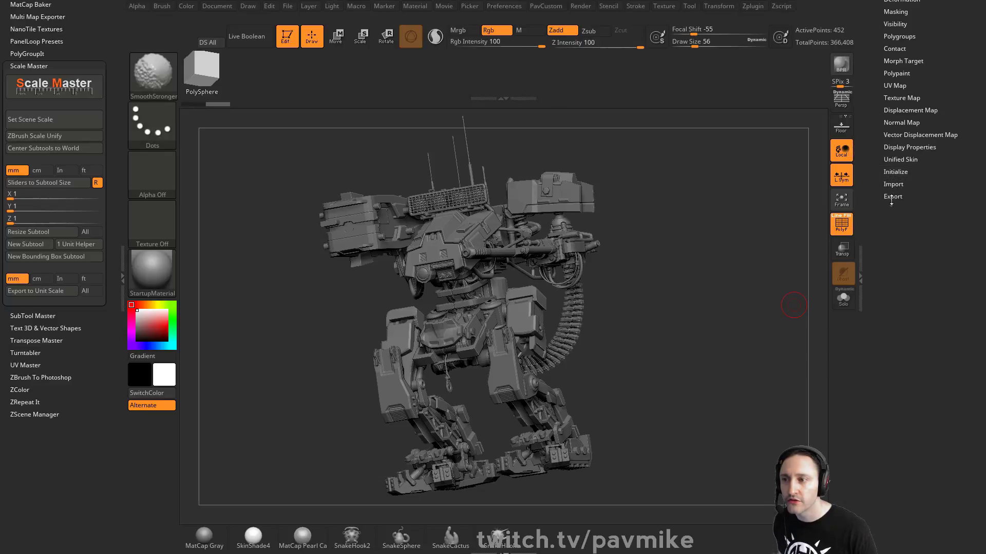
{"action": "left_click", "coordinate": [880, 197]}
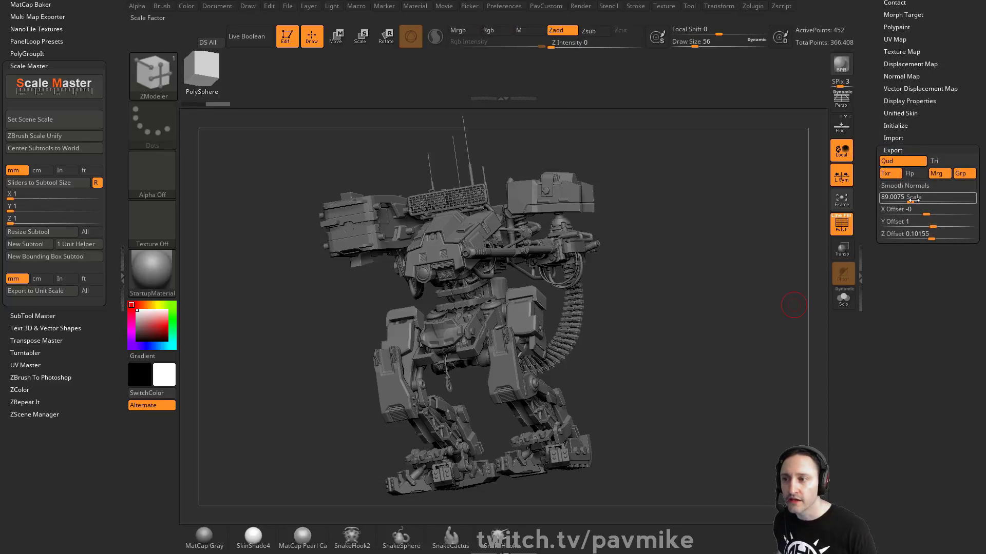
{"action": "left_click", "coordinate": [898, 150], "text": "shift"}
{"action": "left_click_drag", "start_coordinate": [898, 150], "coordinate": [893, 513]}
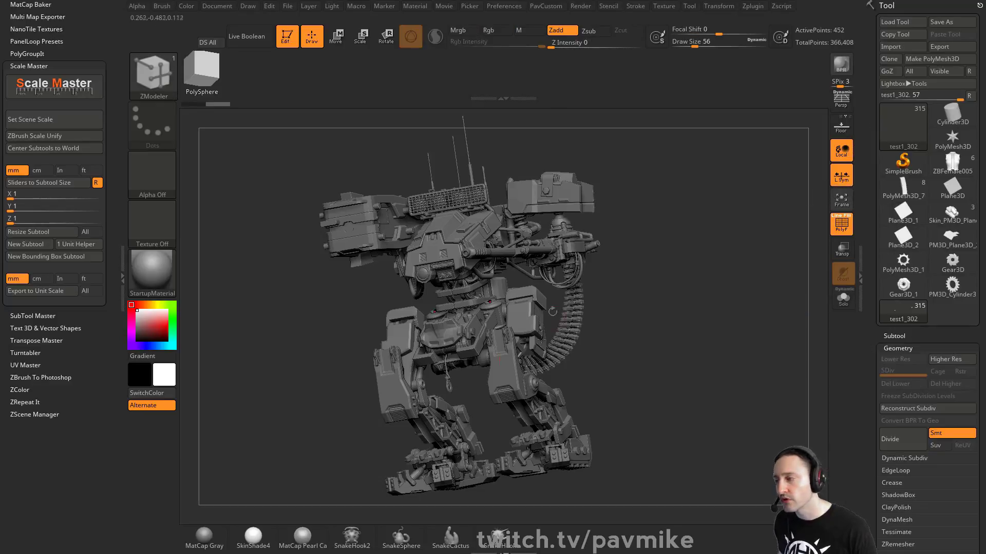
Switch the active brush from ZModeler to Standard.
{"action": "left_click_drag", "start_coordinate": [704, 272], "coordinate": [708, 271], "text": "shift"}
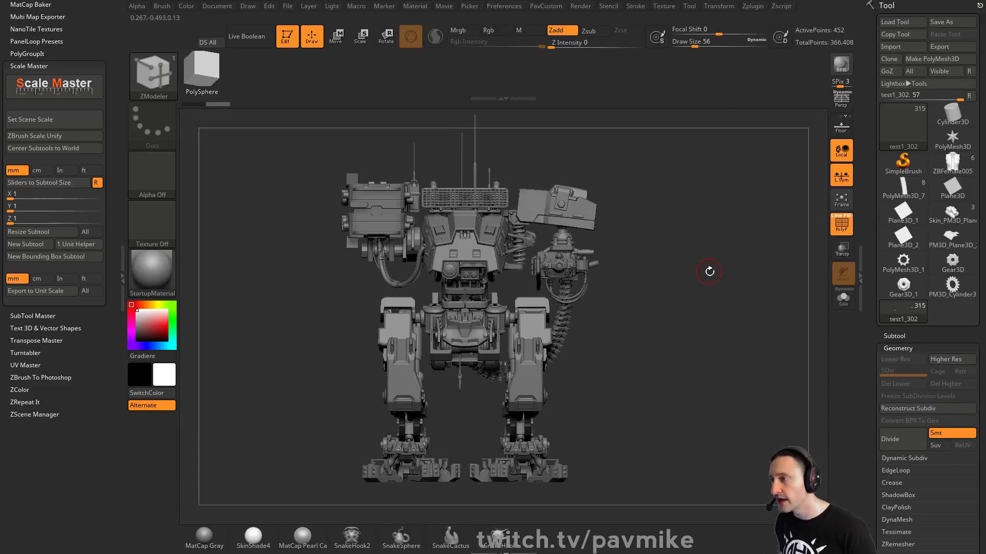
{"action": "key", "text": "b"}
{"action": "key", "text": "s"}
{"action": "key", "text": "t"}
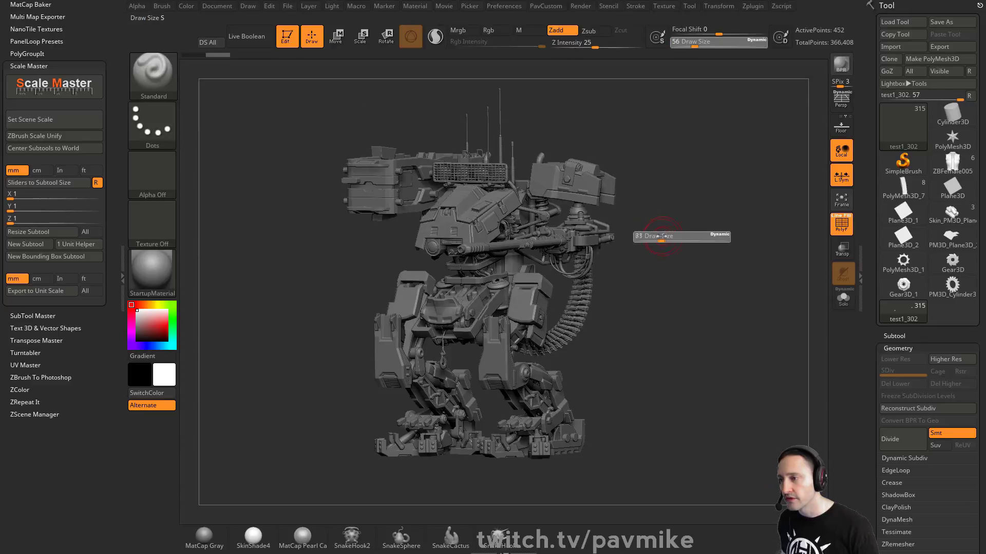